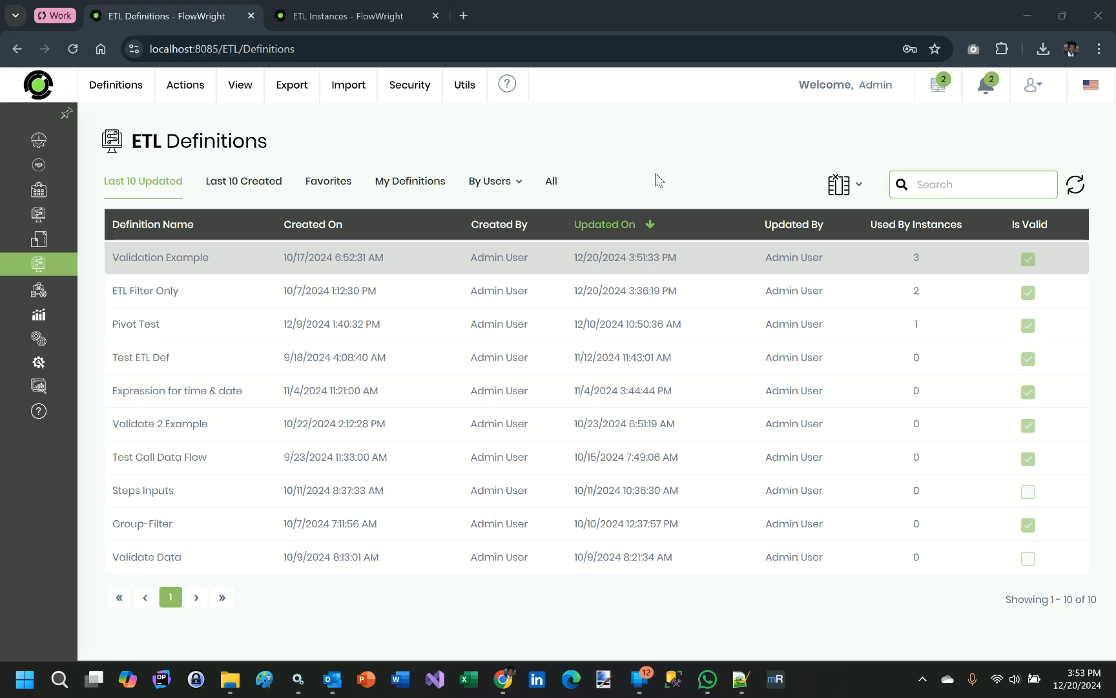
- Open idatasmall.csv from the C:\Temp folder in Excel, widen the Order_Priority column to examine its values, and close the file without saving
left_click(230, 679)
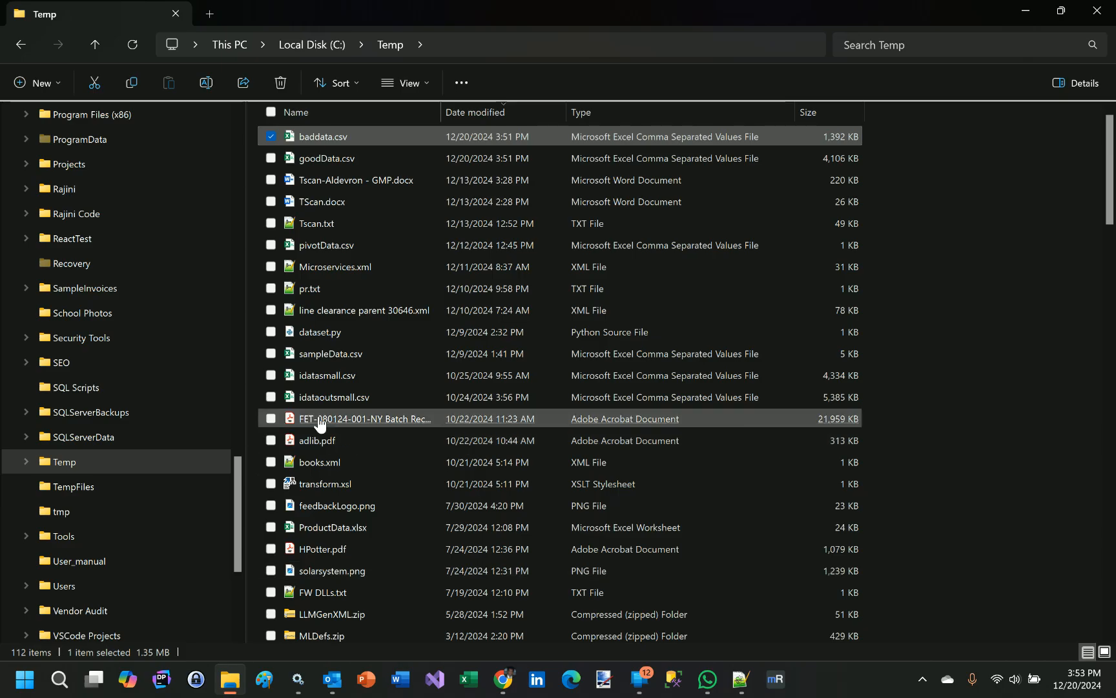
left_click(358, 375)
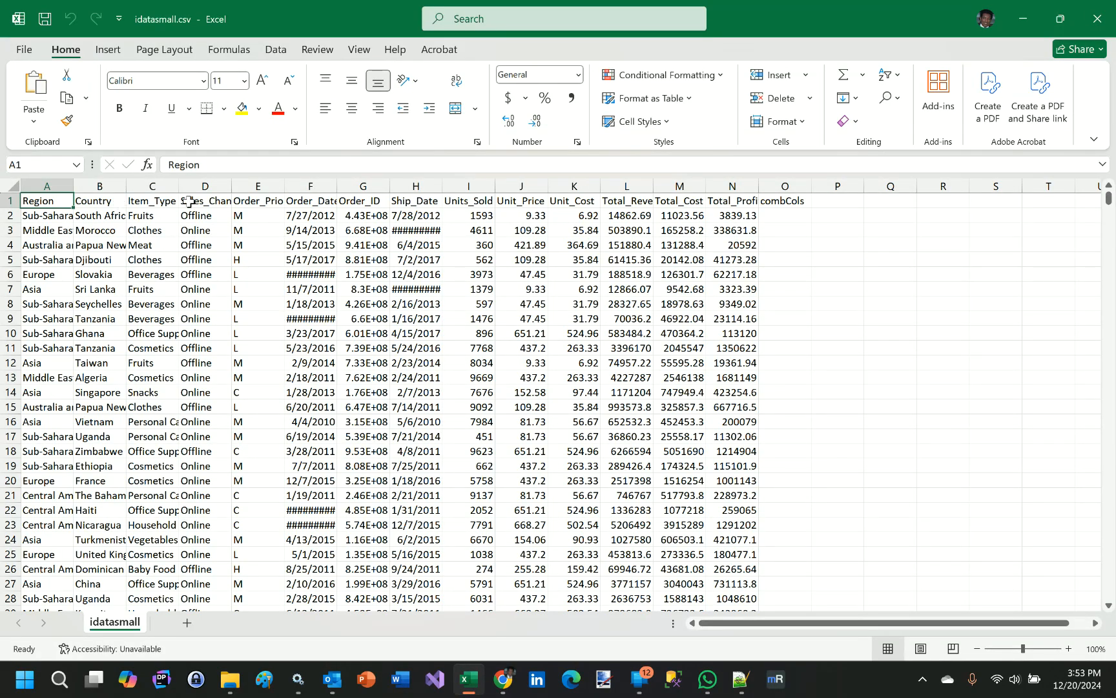
left_click_drag(285, 191, 331, 190)
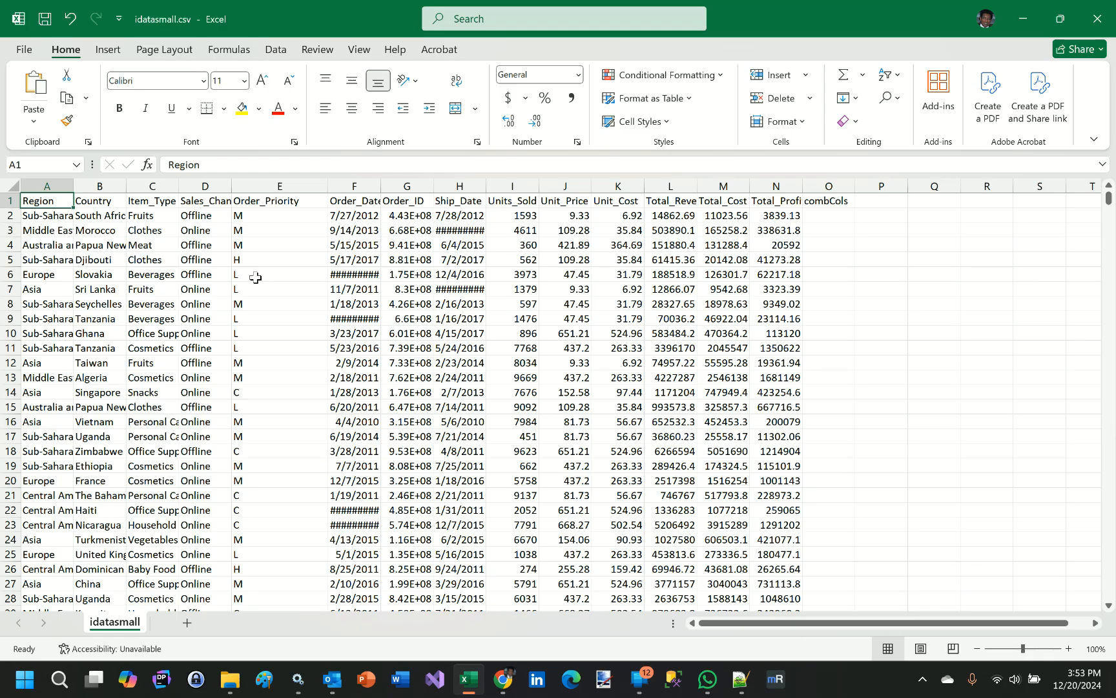
left_click(251, 392)
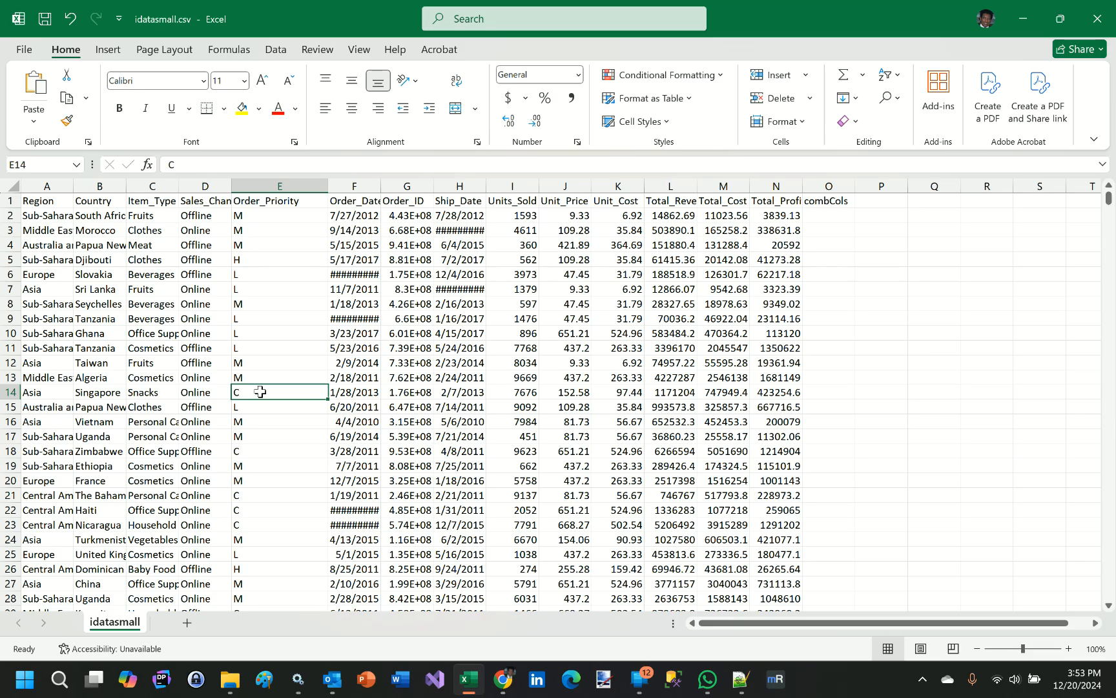
left_click(1095, 13)
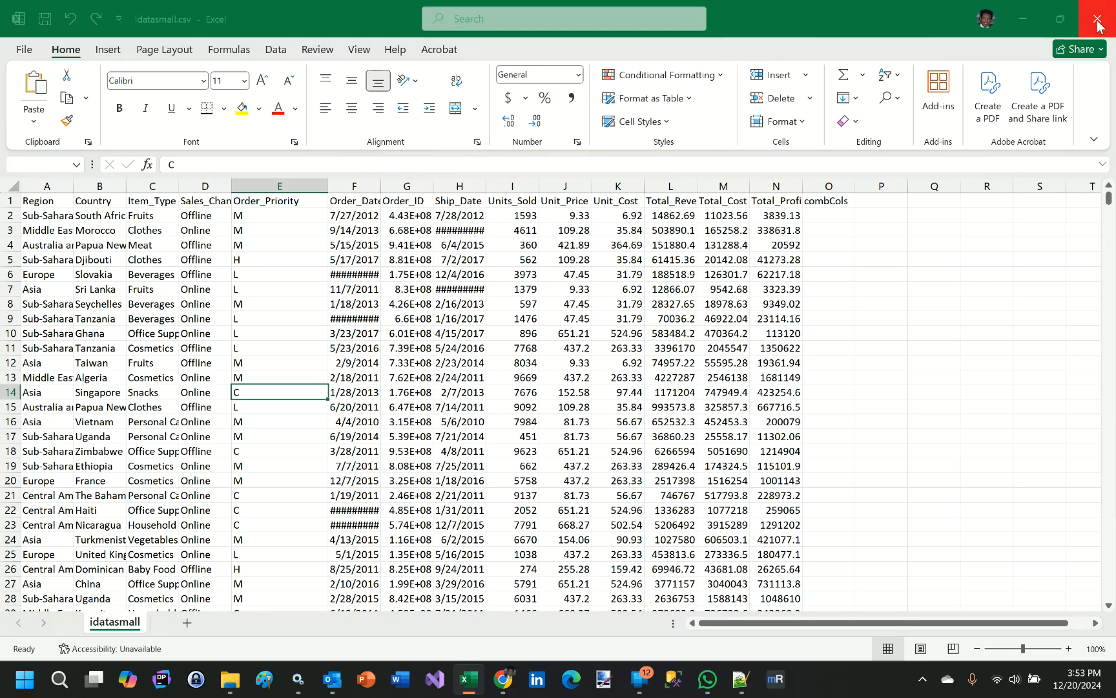
left_click(616, 453)
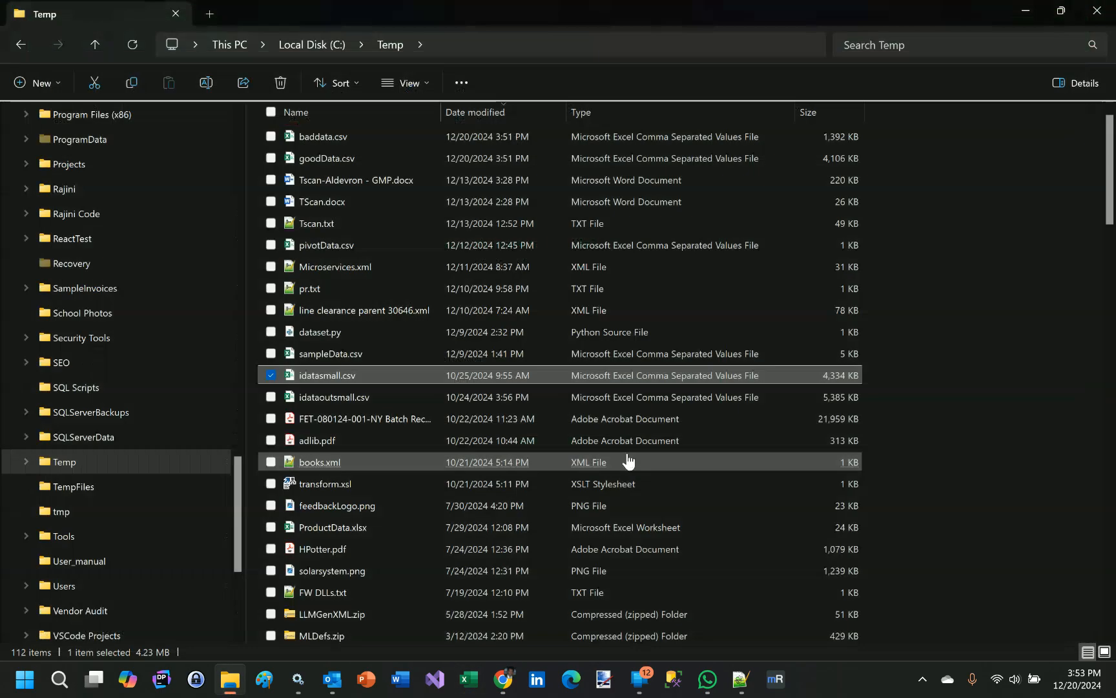
- Switch back to FlowWright in Chrome, open the Validation Example definition in the designer, and view the CSV Input file step's properties
left_click(505, 679)
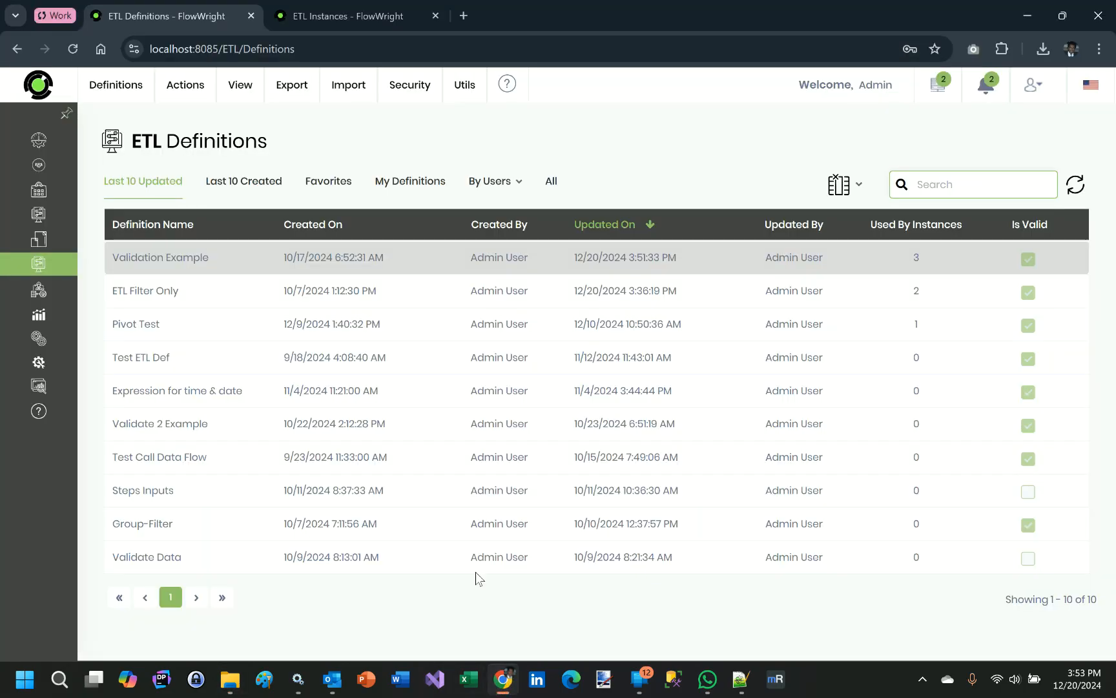
double_click(164, 258)
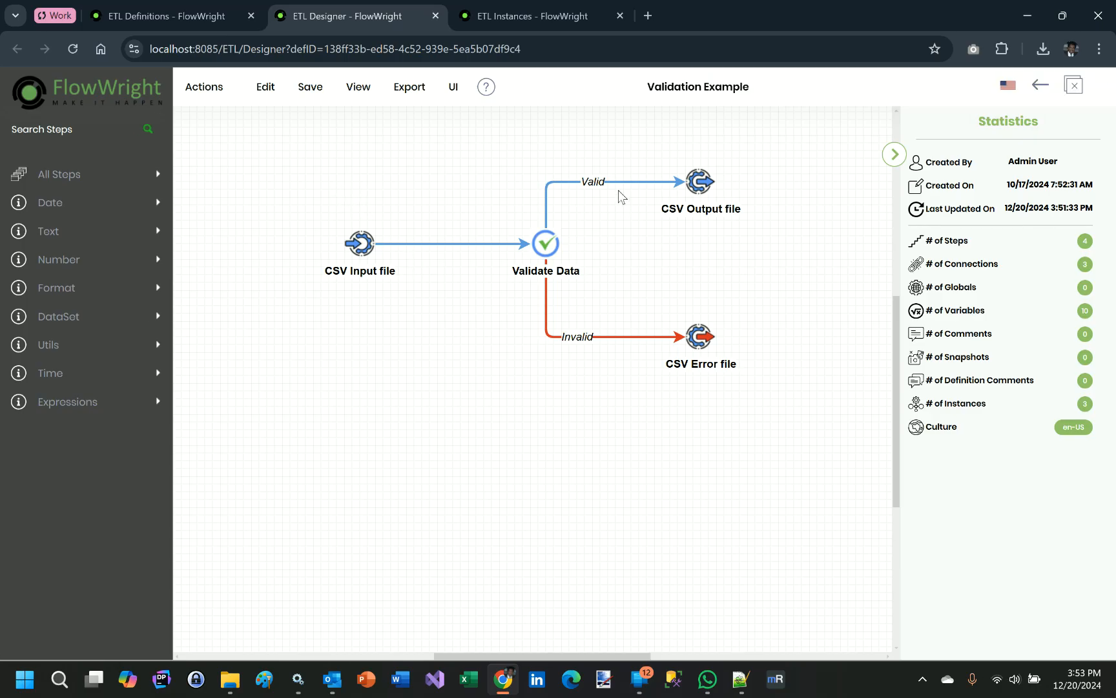
left_click(361, 245)
left_click(362, 245)
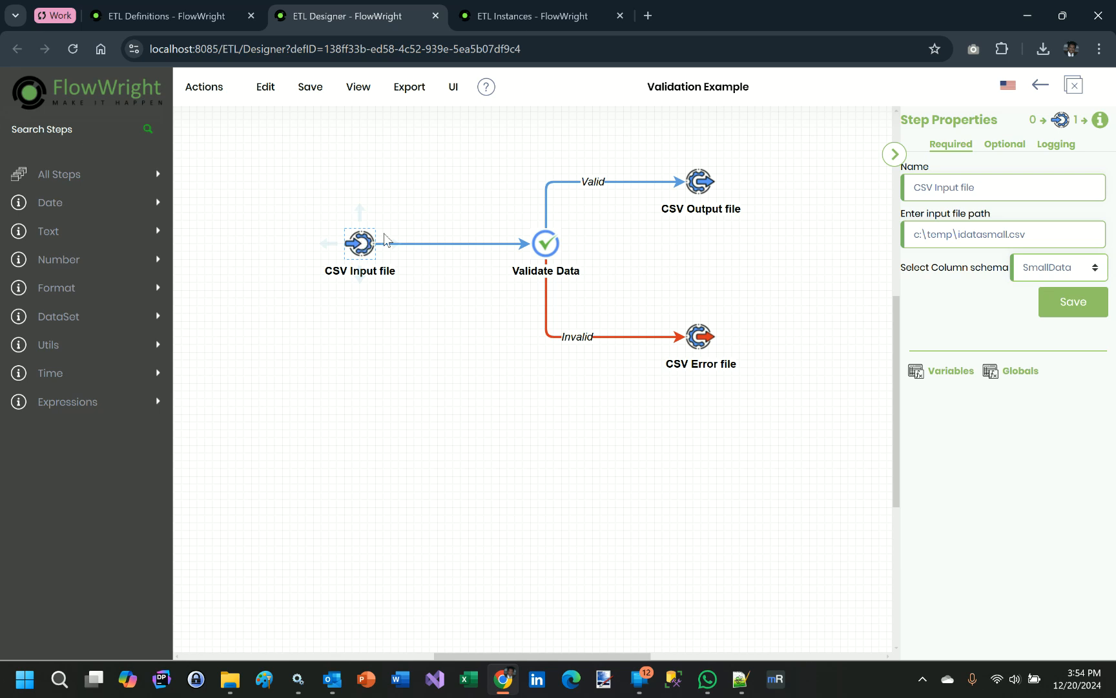
- Review the Validate Data step's validation expression and close it without changes
left_click(543, 244)
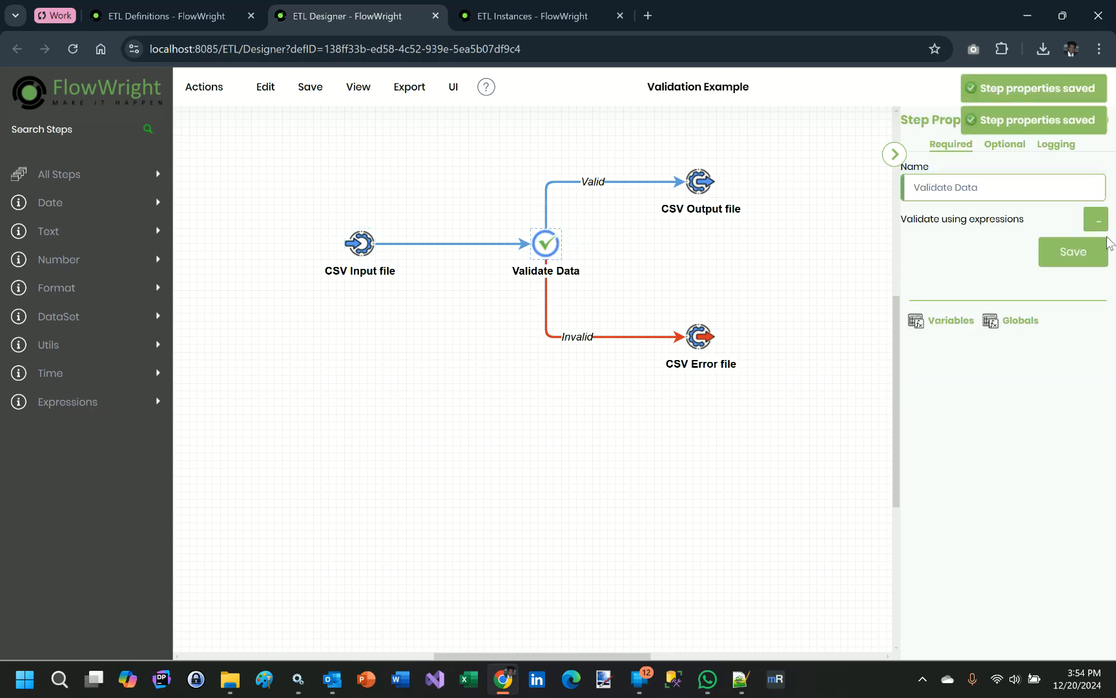
left_click(1097, 222)
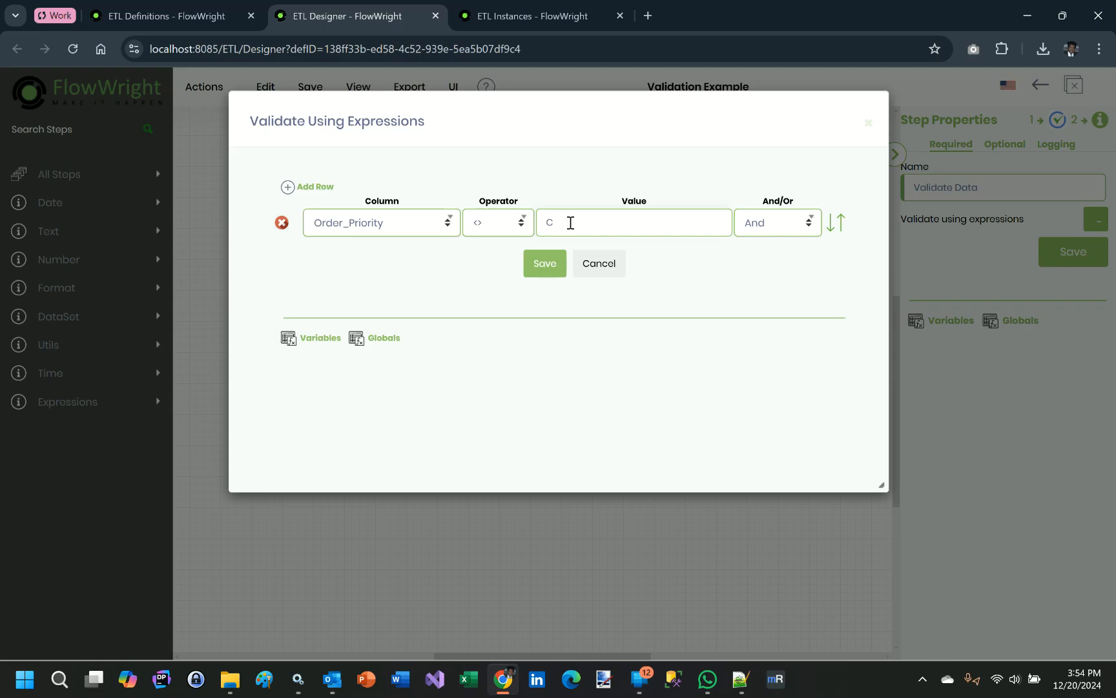
left_click(599, 265)
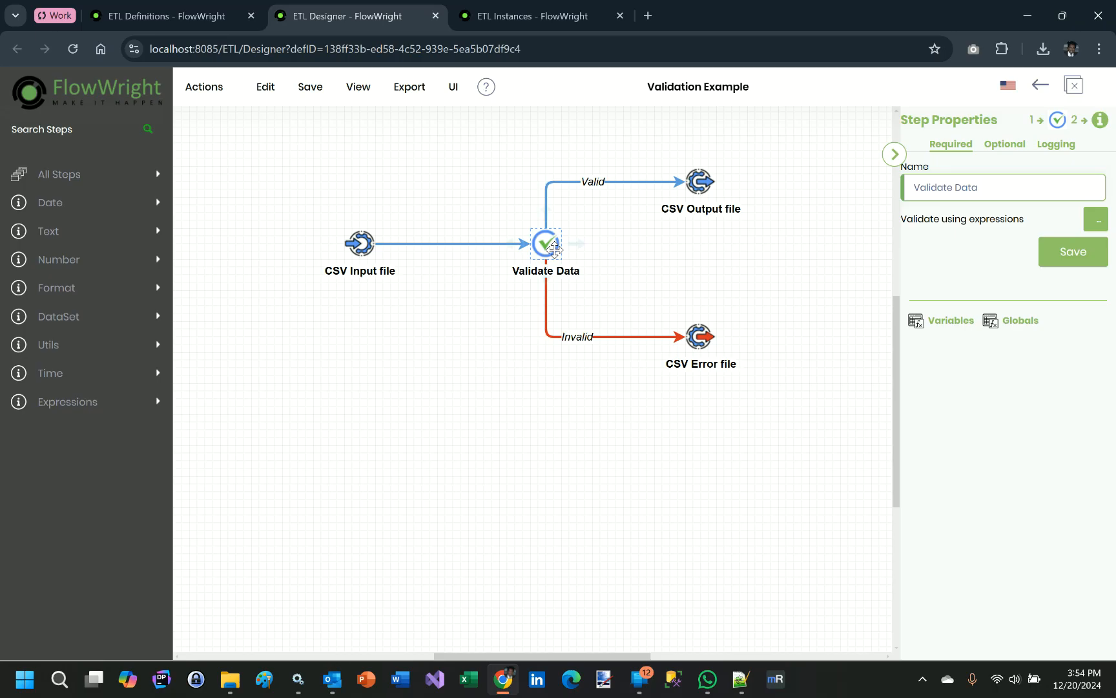
- Check the output paths of the CSV Error file and CSV Output file steps, then save the step properties and the definition
left_click(704, 333)
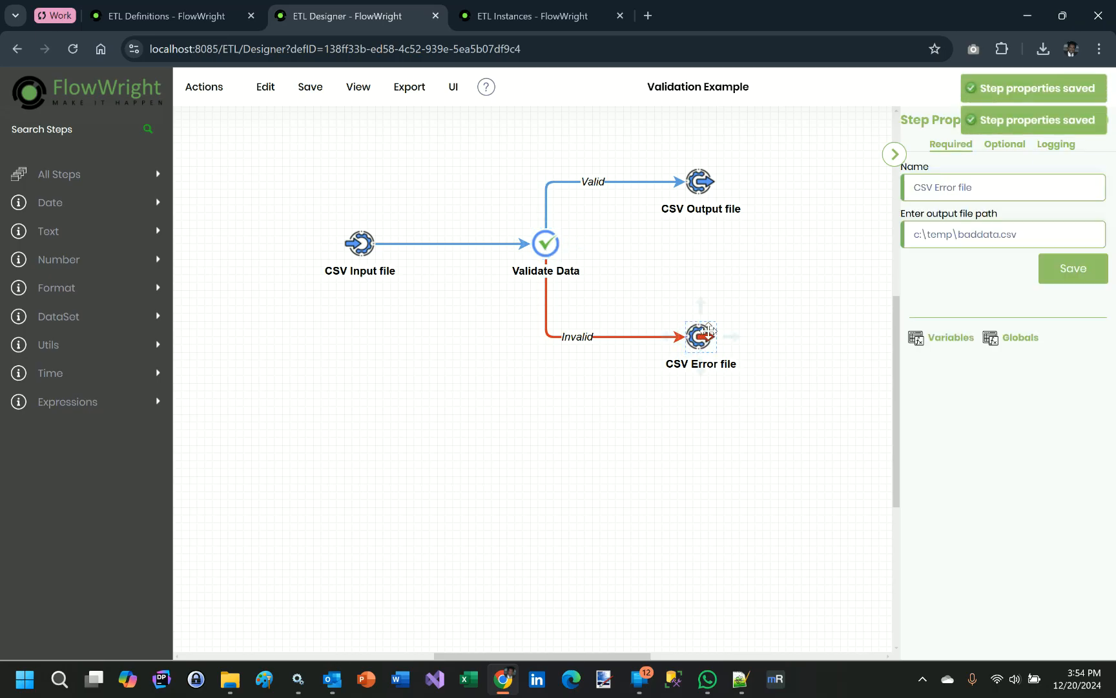
left_click(697, 187)
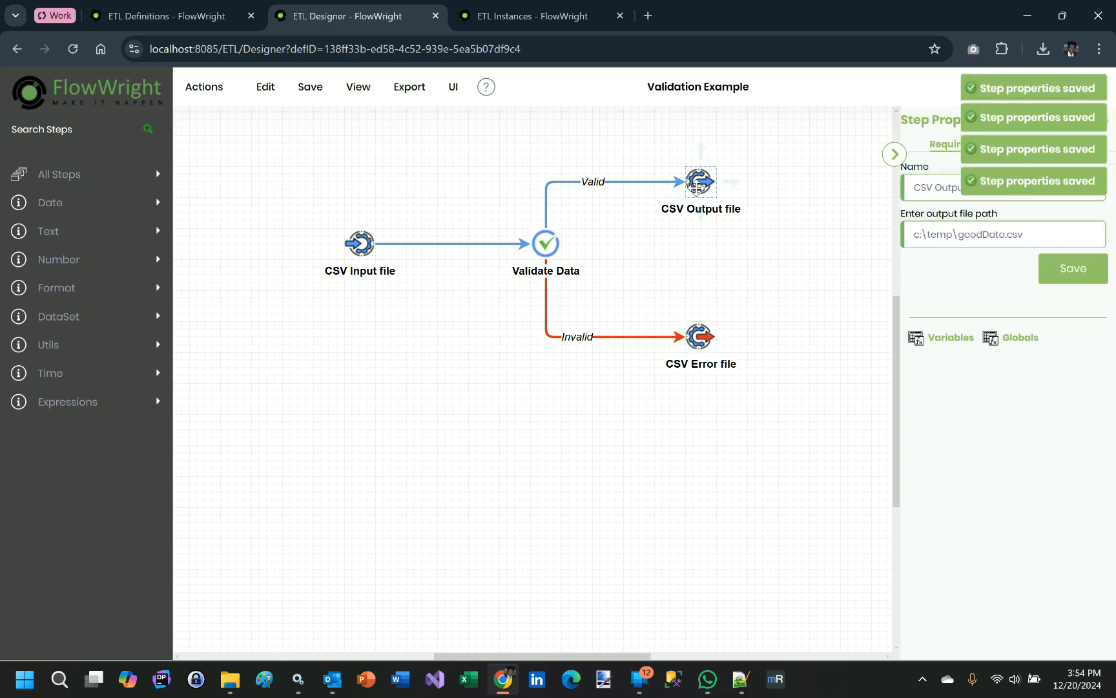
left_click(1083, 278)
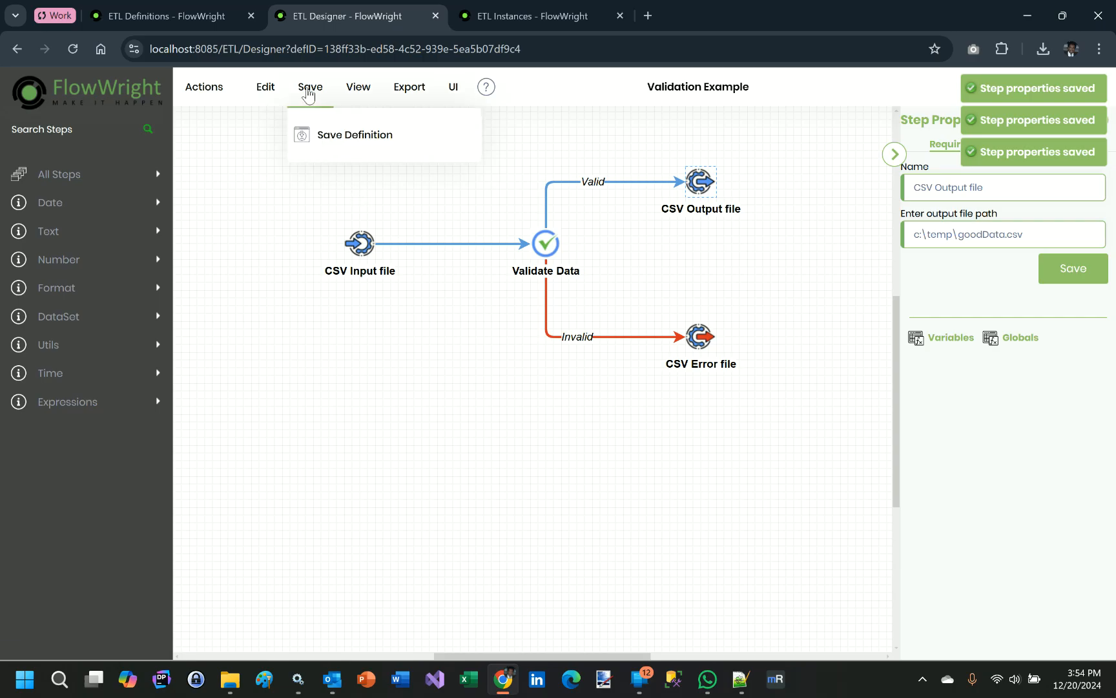
mouse_move(330, 95)
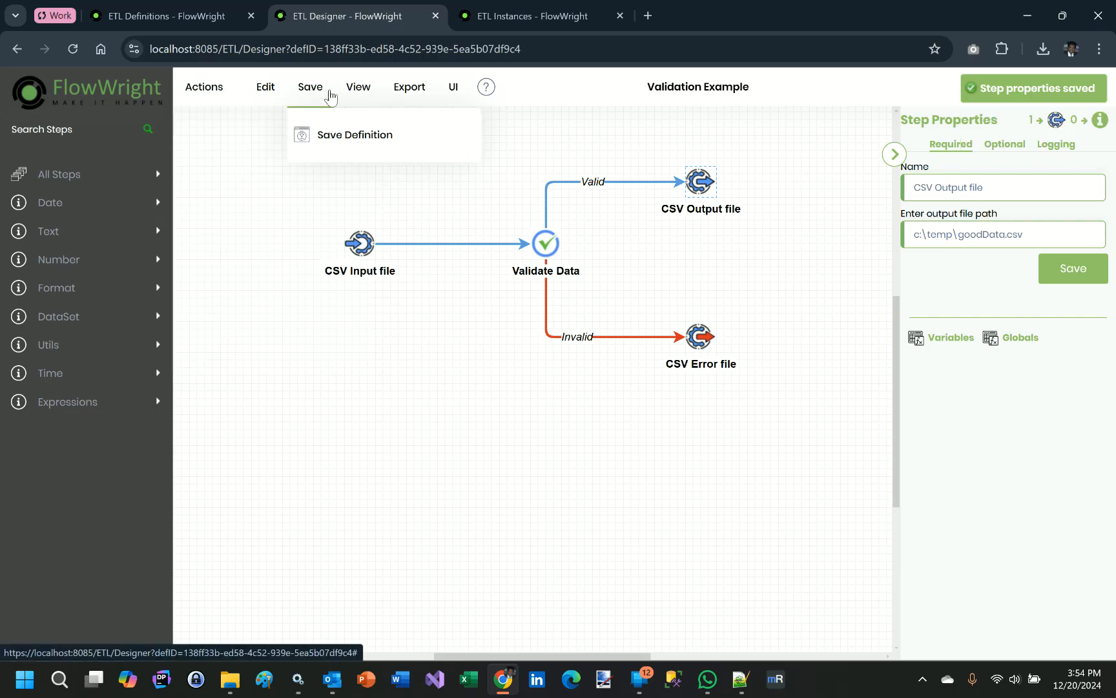
left_click(320, 141)
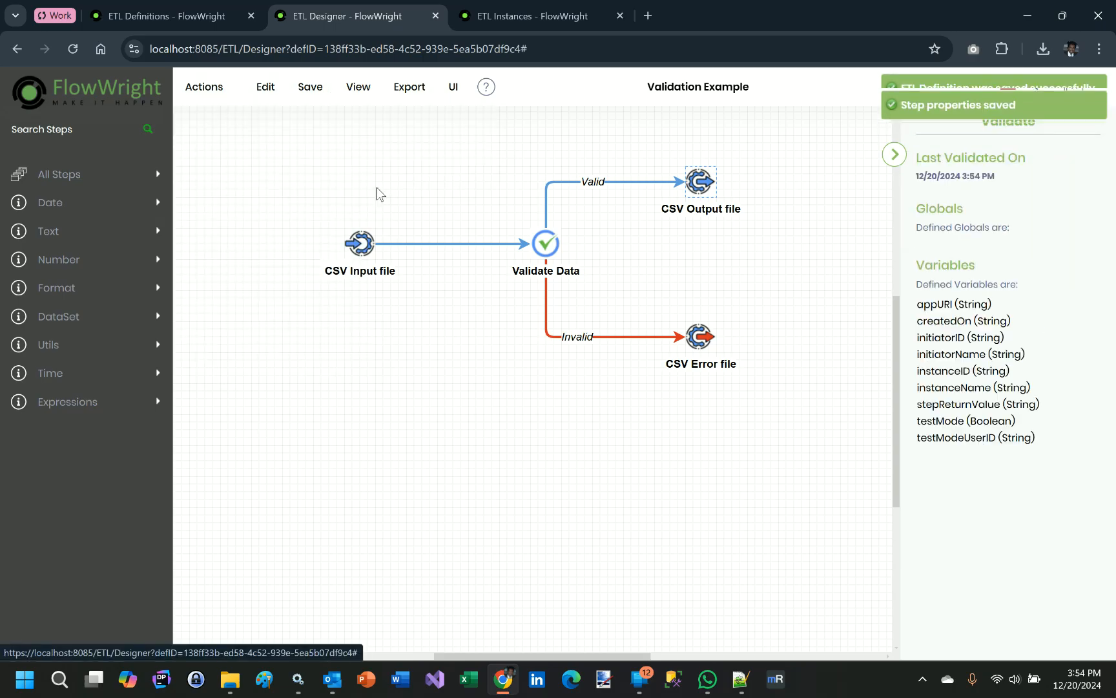
- Create and execute an instance of the Validation Example definition with a generated instance name
mouse_move(204, 103)
left_click(222, 139)
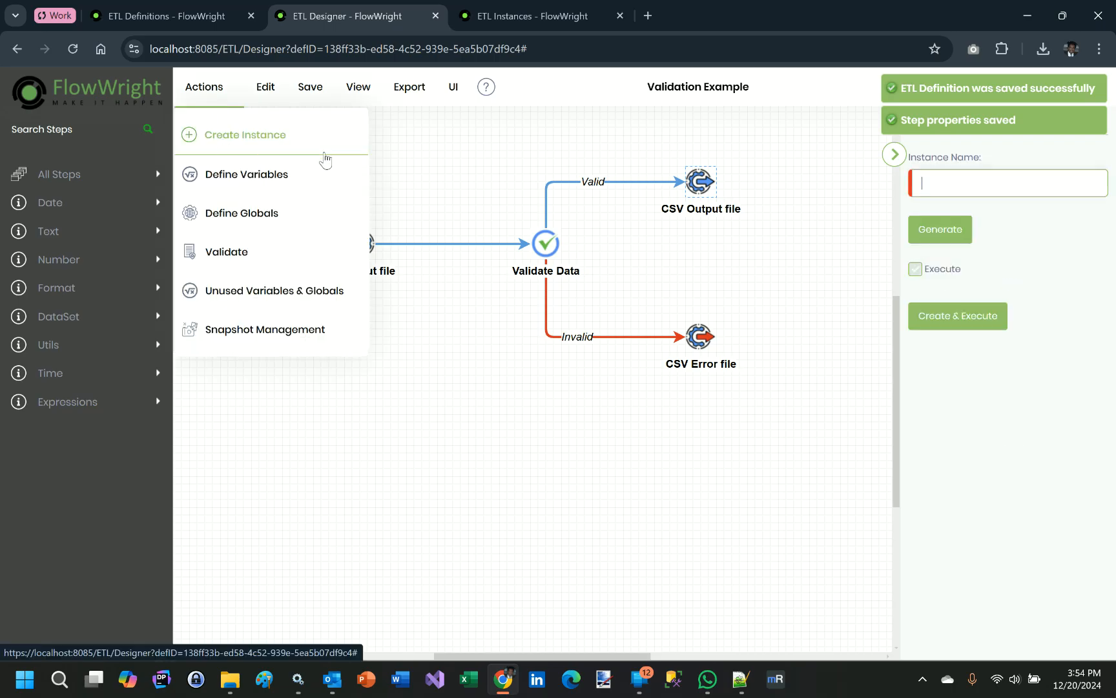
left_click(931, 229)
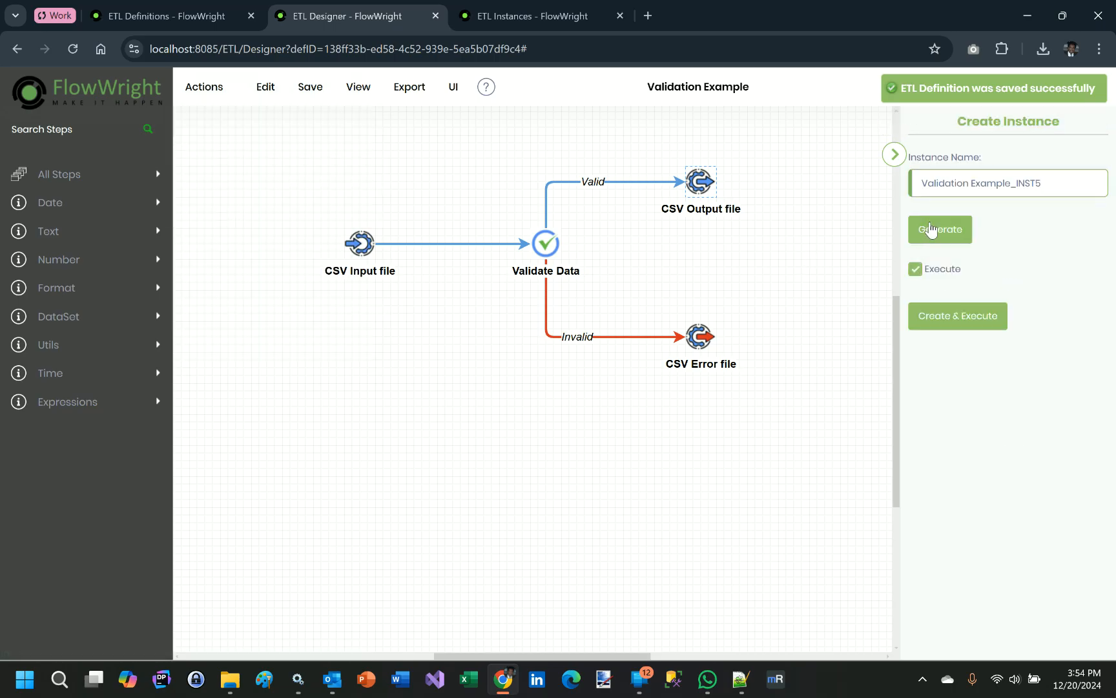
left_click(965, 319)
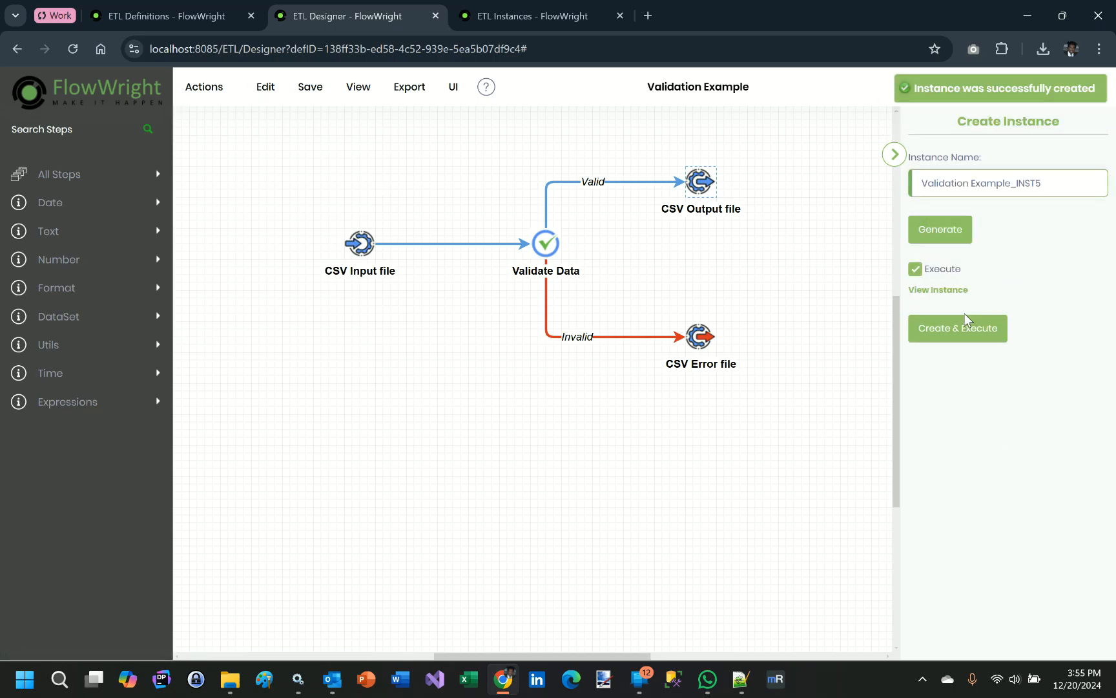
- Refresh the ETL Instances list until the new instance's status updates, then open its rendered flow diagram
left_click(538, 14)
left_click(1076, 184)
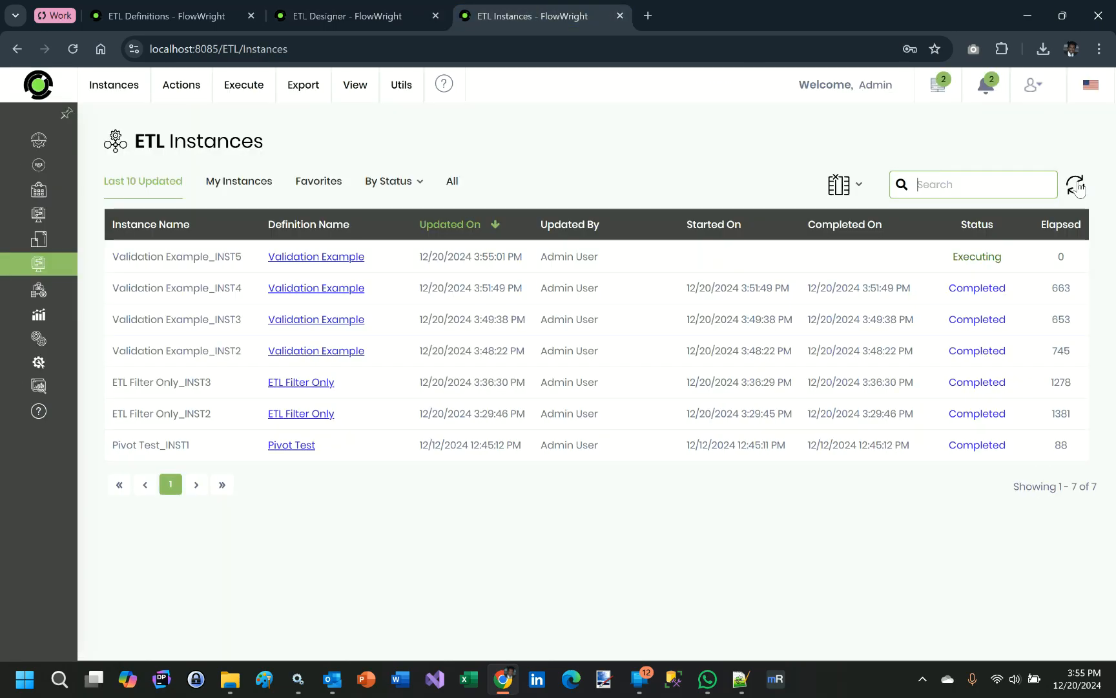
left_click(1077, 186)
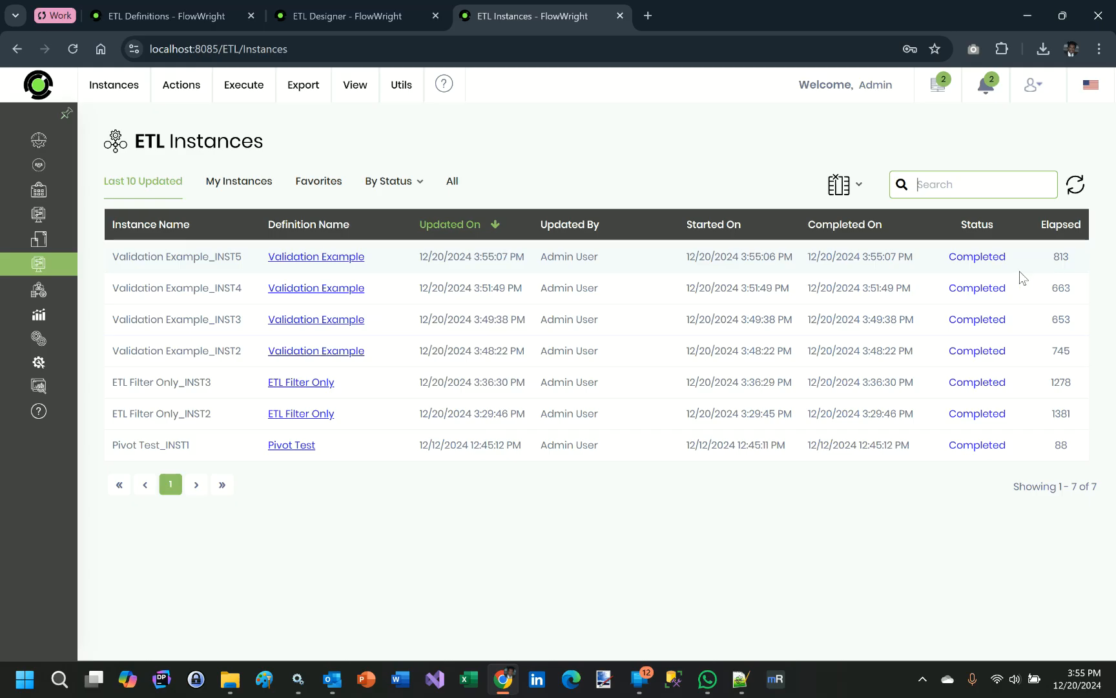
double_click(201, 256)
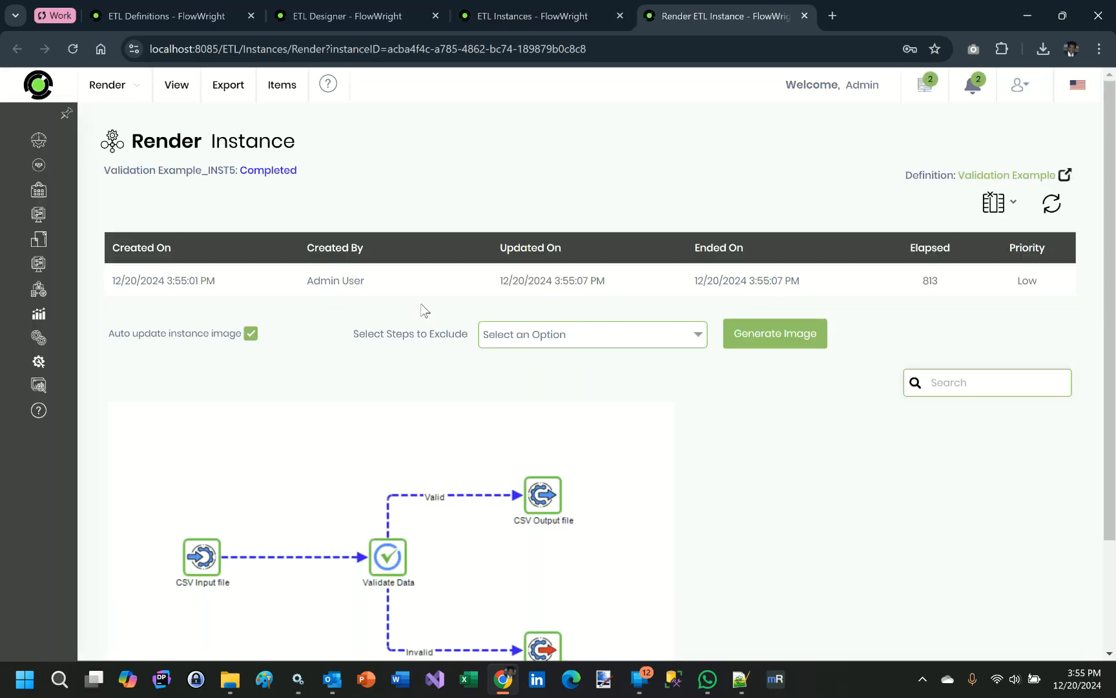
scroll(323, 379, "down", 1)
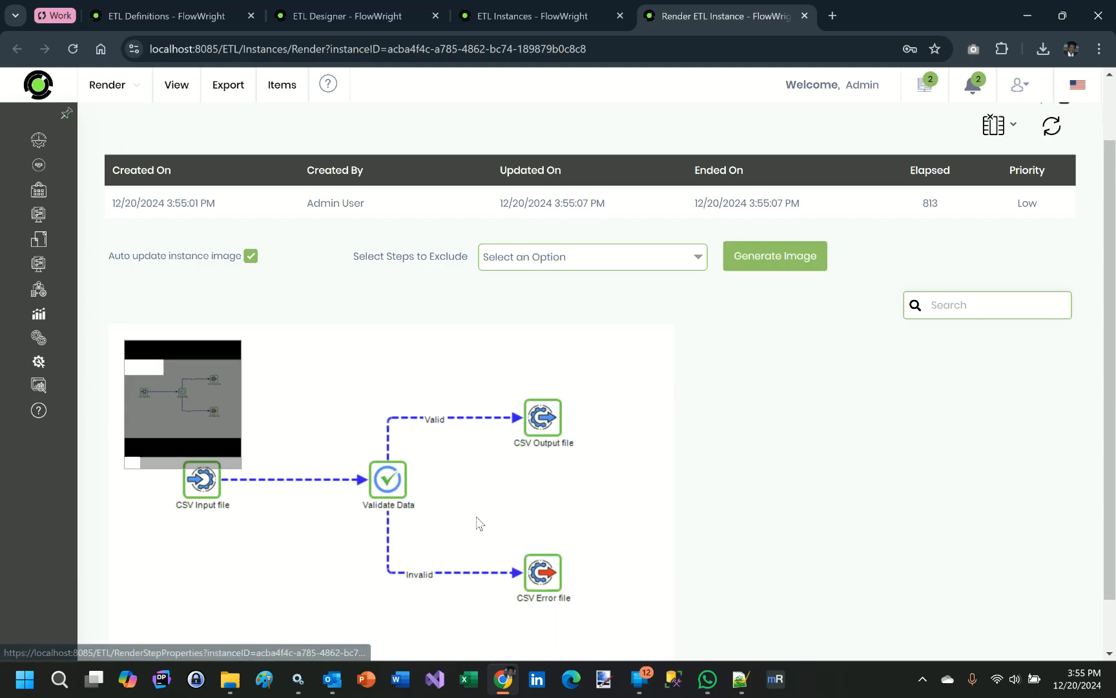
- Open goodData.csv from the Temp folder in Excel, examine its Order_Priority and IsValid values, and close it
left_click(238, 680)
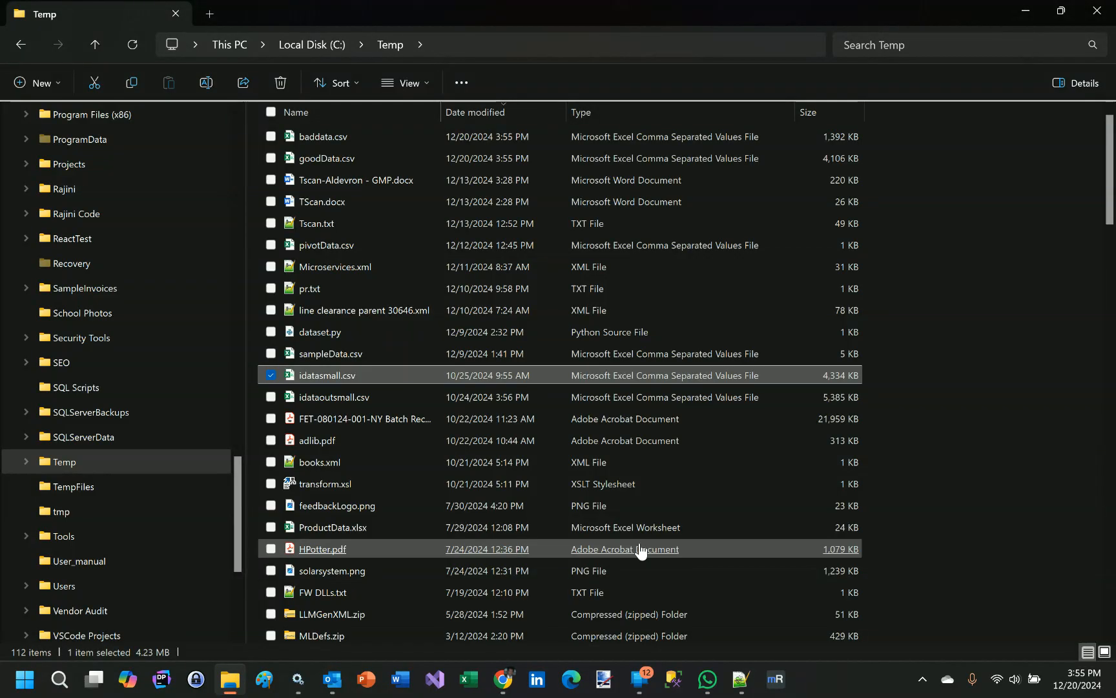
double_click(312, 161)
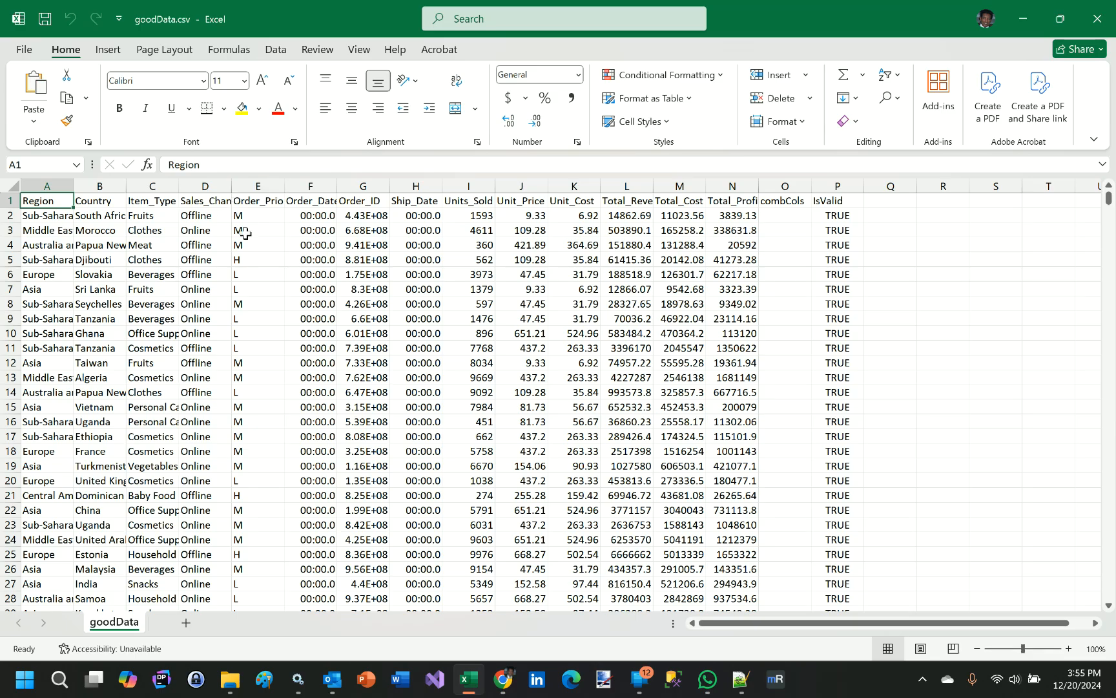
left_click(272, 278)
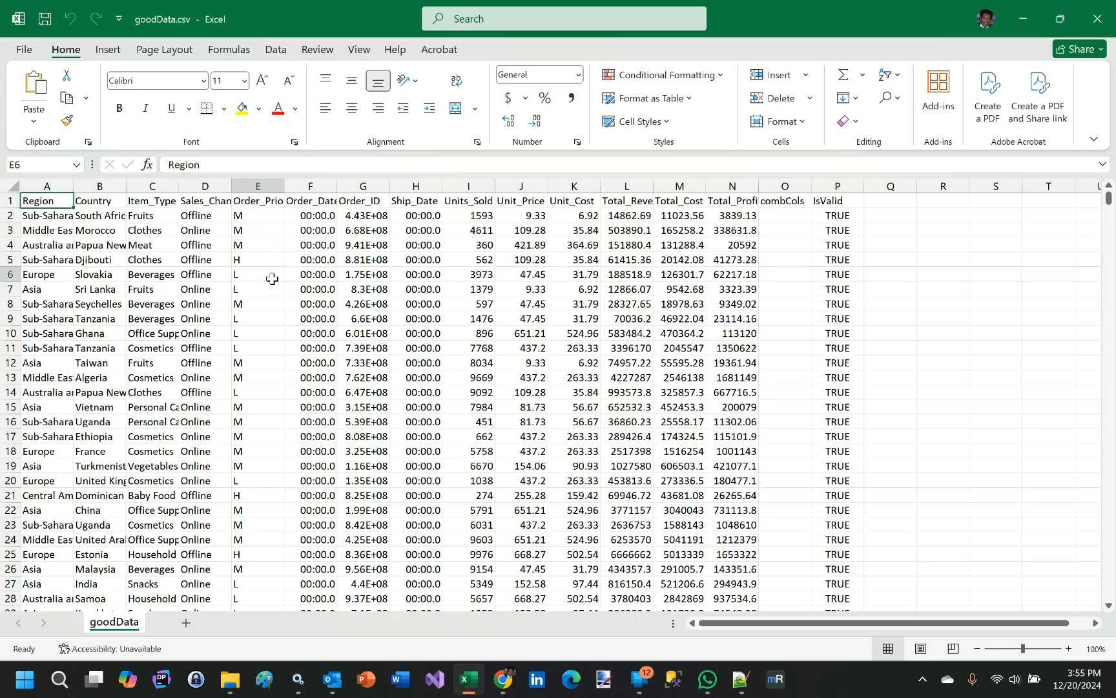
scroll(286, 322, "down", 10)
scroll(286, 322, "down", 5)
scroll(286, 320, "up", 14)
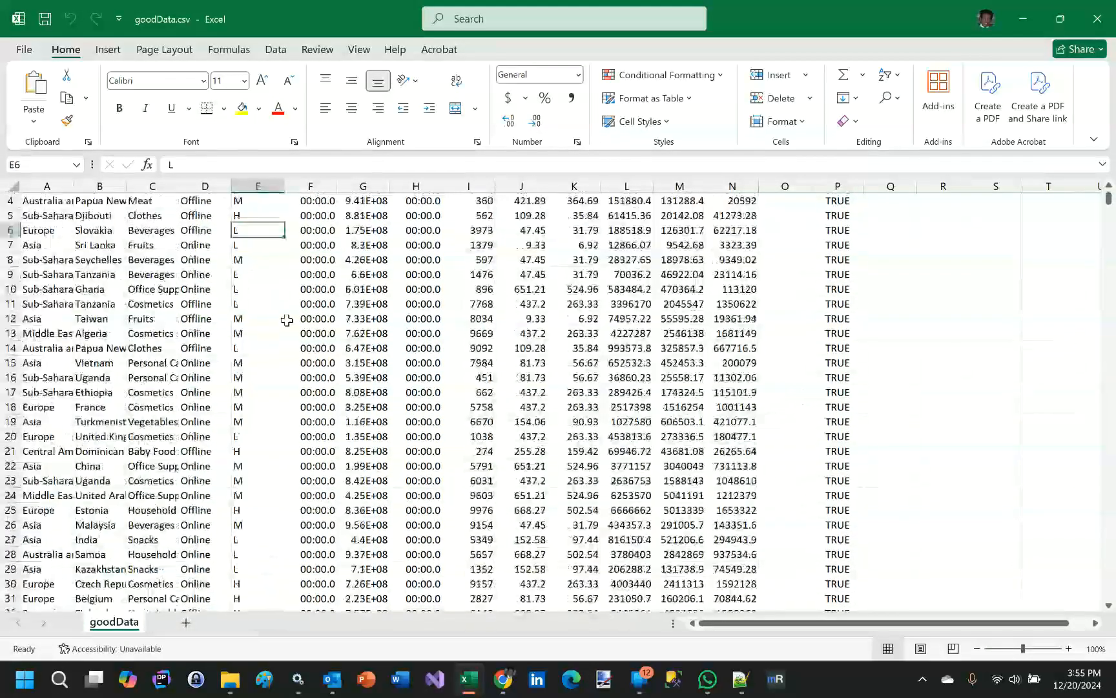
scroll(286, 320, "up", 1)
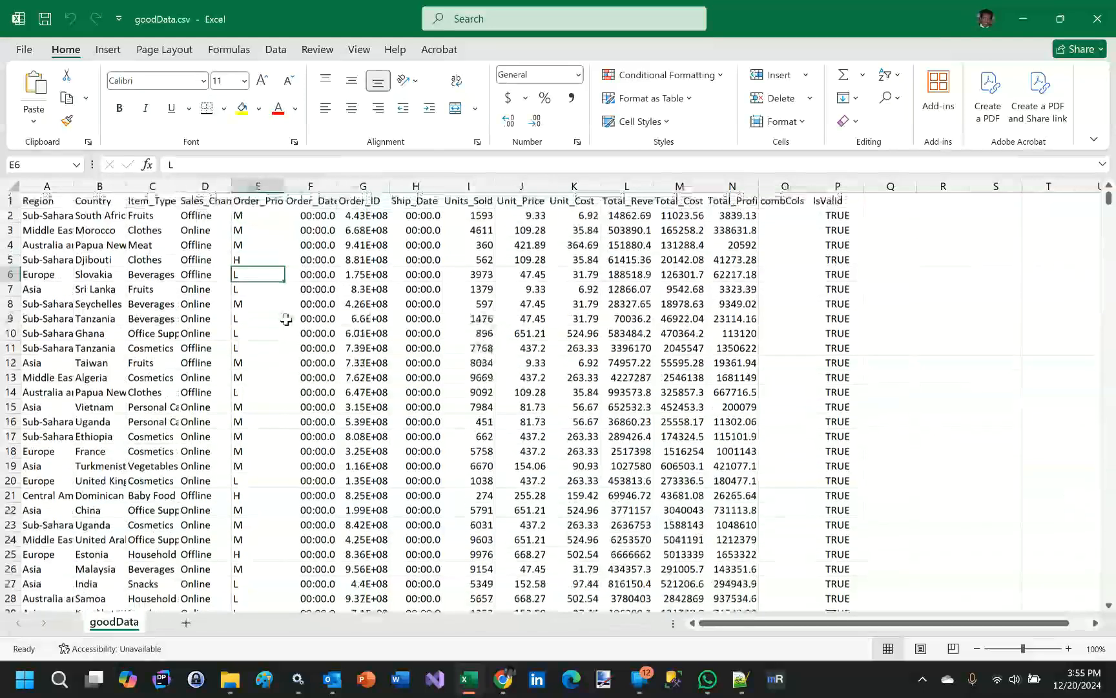
left_click(1087, 23)
- Open baddata.csv in Excel, examine its Order_Priority and IsValid values, close it, and return to the rendered instance in Chrome
left_click(321, 138)
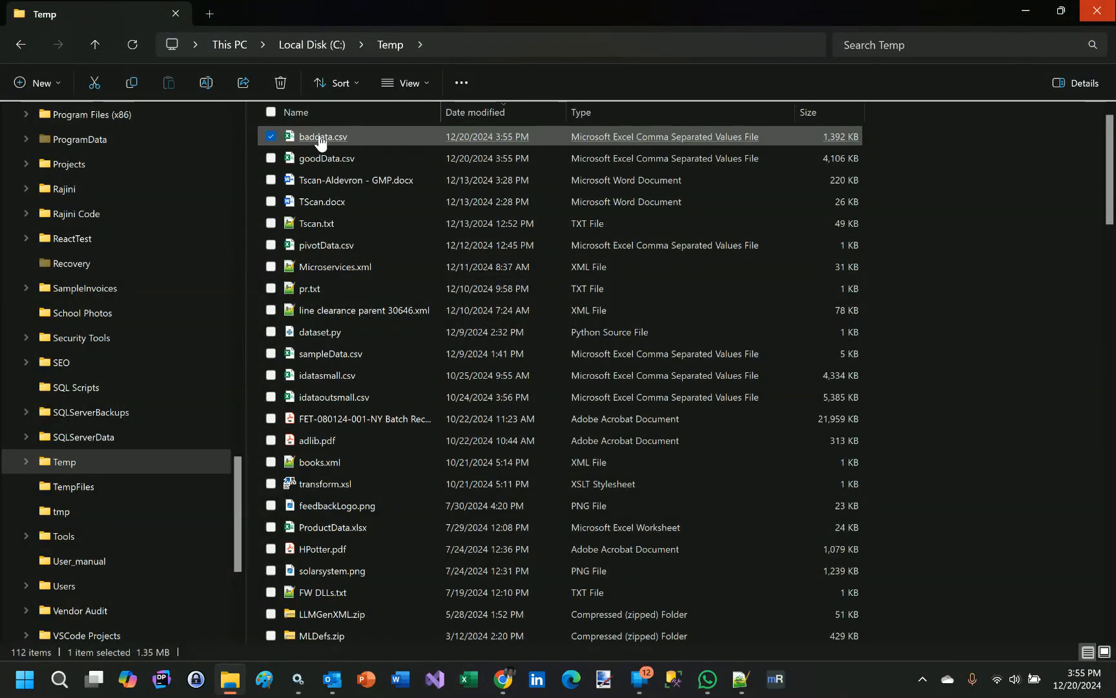
double_click(322, 139)
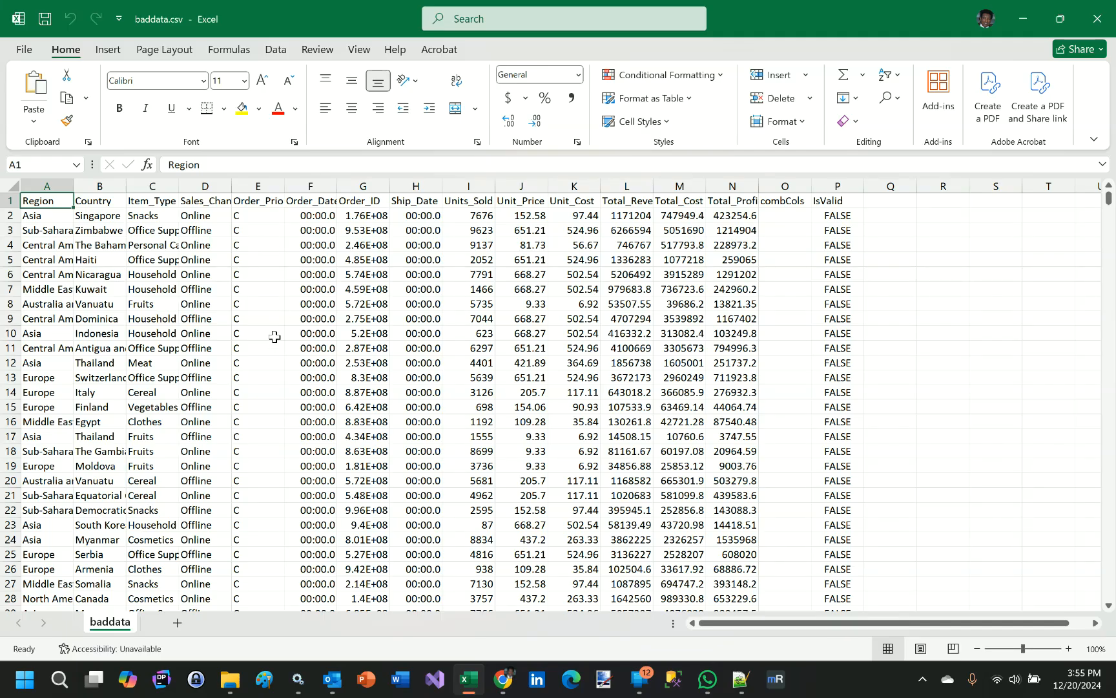
scroll(275, 337, "down", 11)
scroll(275, 343, "up", 11)
left_click(1094, 15)
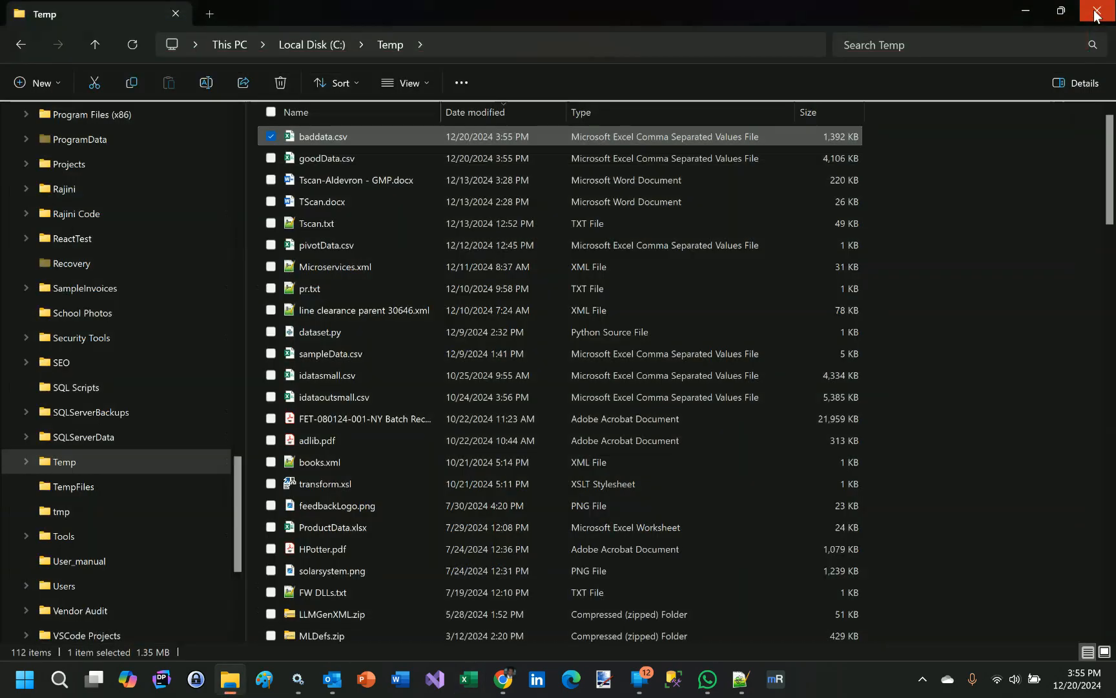
left_click(1028, 13)
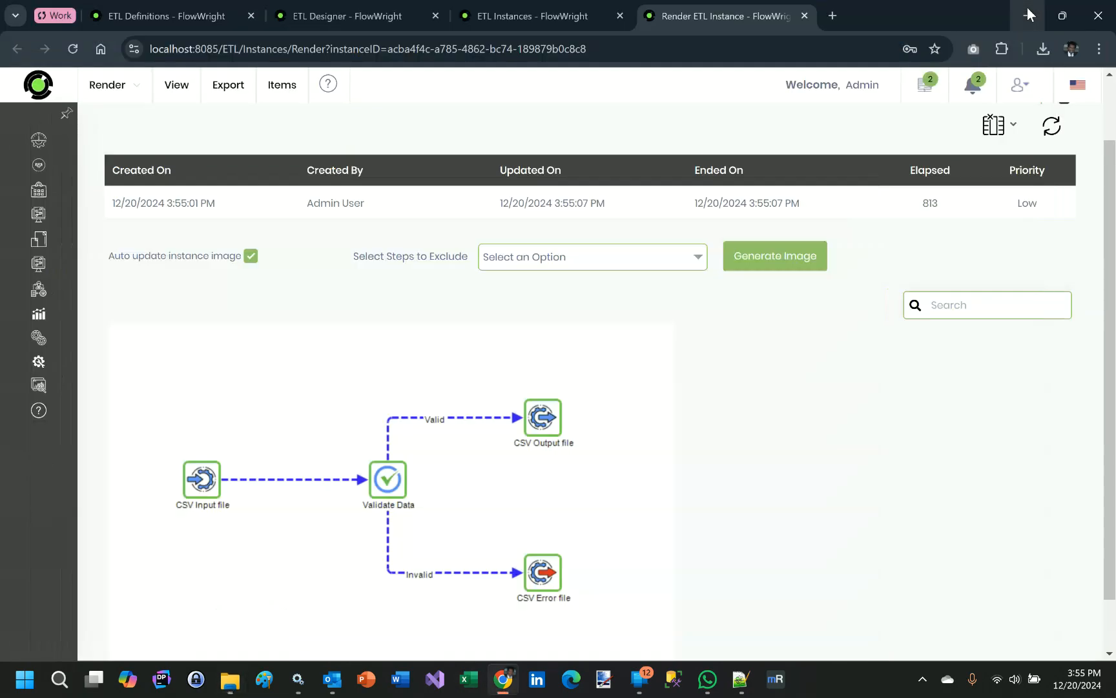
mouse_move(534, 430)
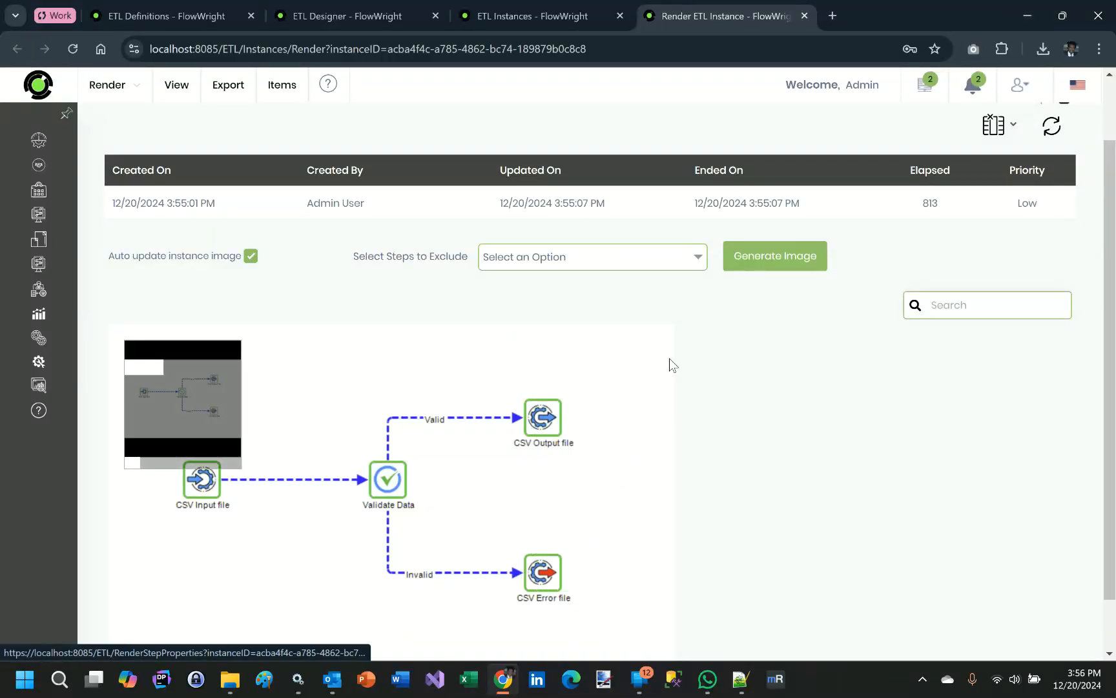